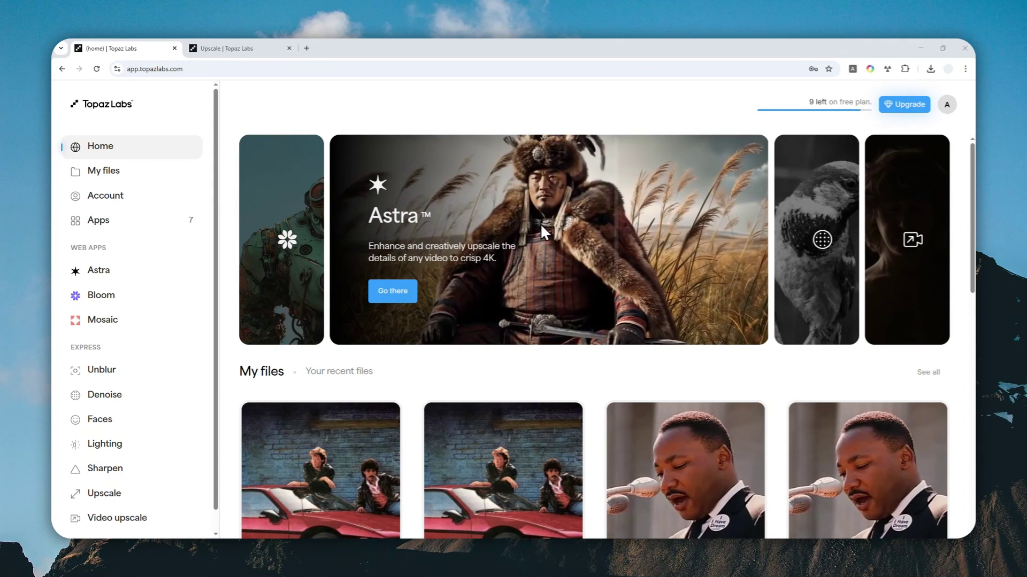
Scroll down the Topaz Labs home dashboard toward the Express Upscale tool.
{"action": "scroll", "coordinate": [565, 315], "scroll_direction": "down", "scroll_amount": 3}
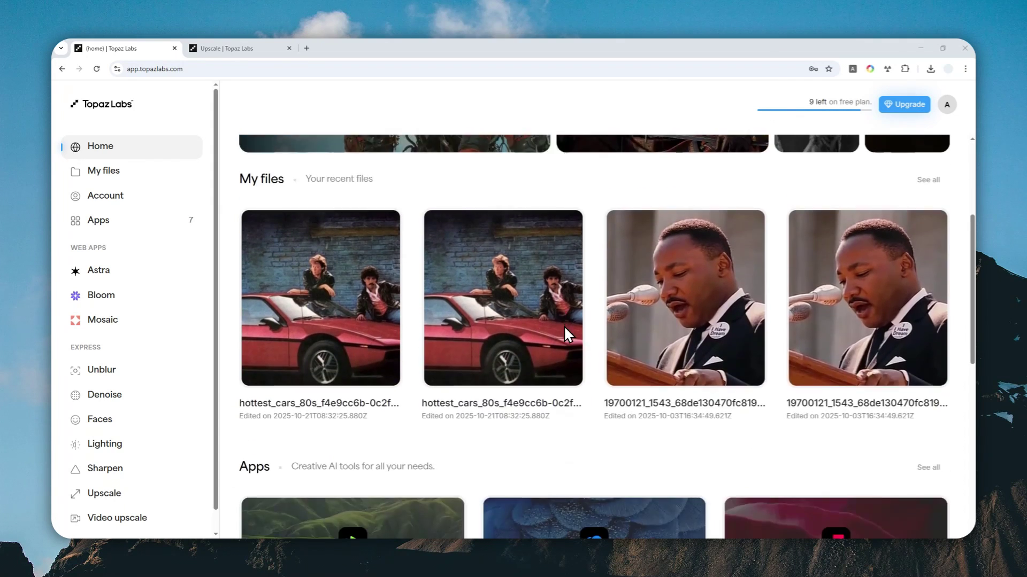
{"action": "scroll", "coordinate": [588, 305], "scroll_direction": "down", "scroll_amount": 4}
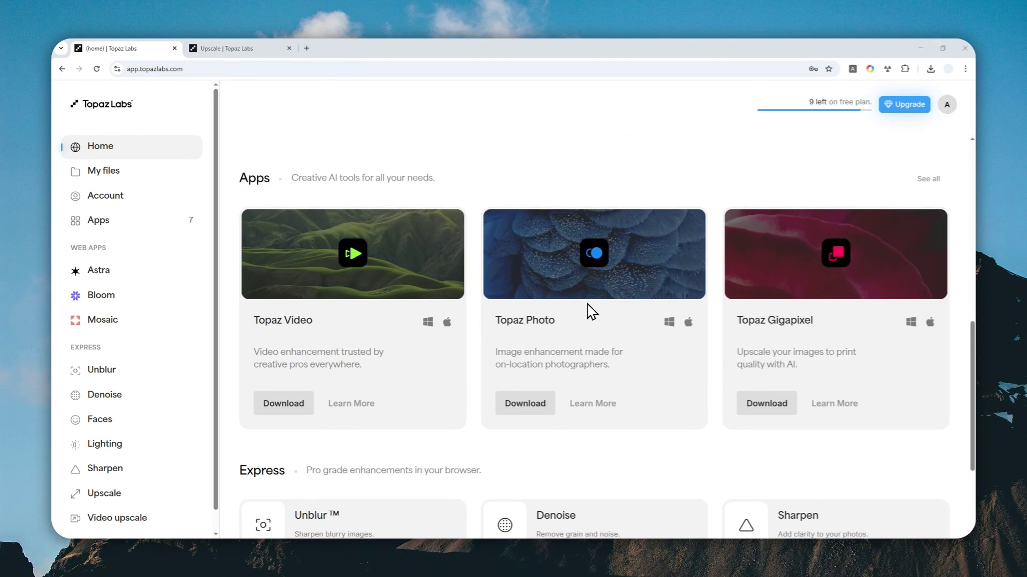
{"action": "scroll", "coordinate": [594, 336], "scroll_direction": "down", "scroll_amount": 3}
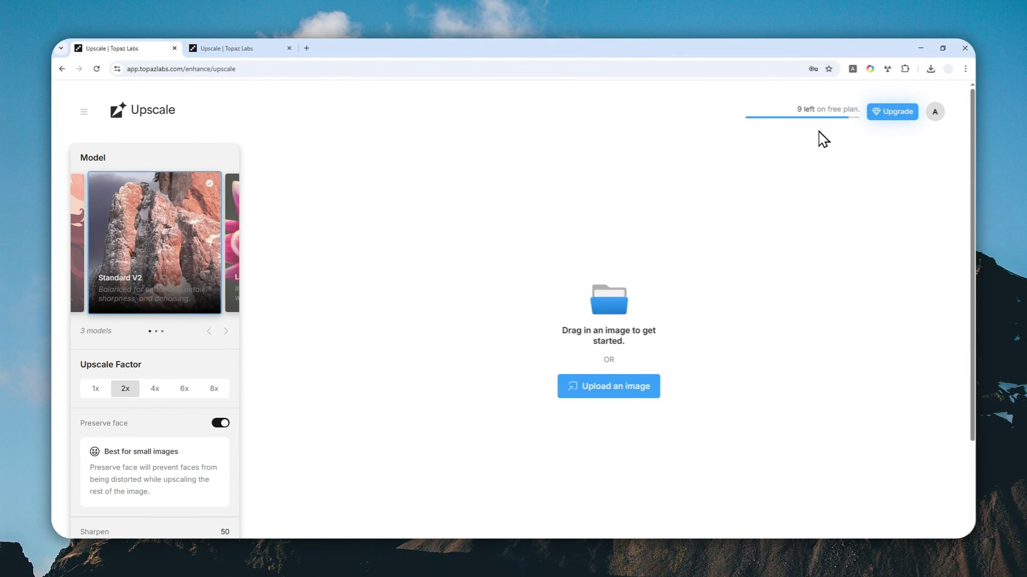
Switch to the second Upscale tab showing the 2x red car upscale at 1600 × 1066.
{"action": "left_click", "coordinate": [820, 132]}
{"action": "left_click", "coordinate": [268, 49]}
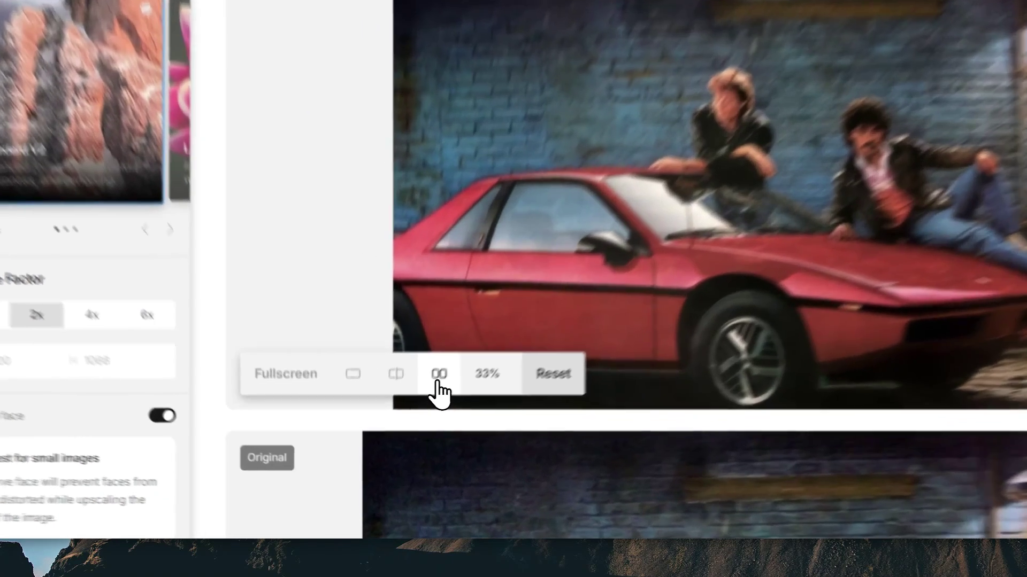
View the original and 2x upscale side by side, zooming into hands and faces, then reset to fit.
{"action": "left_click", "coordinate": [406, 428]}
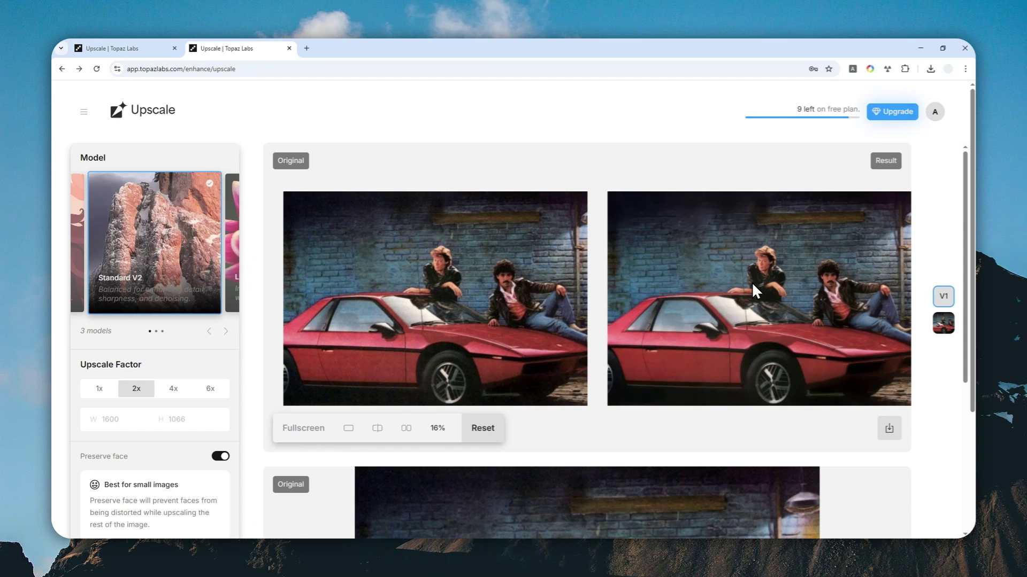
{"action": "scroll", "coordinate": [759, 278], "scroll_direction": "up", "scroll_amount": 8}
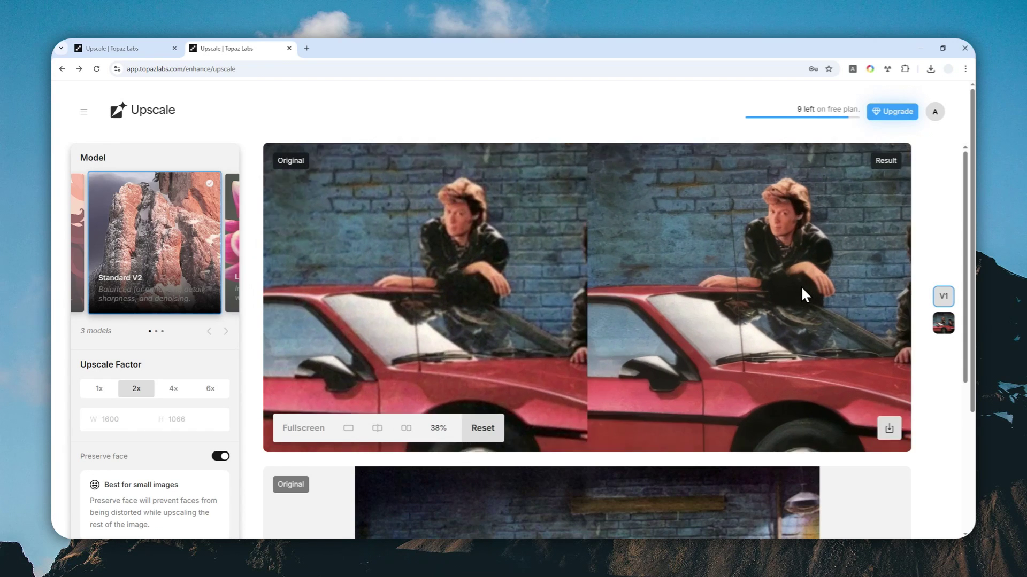
{"action": "left_click", "coordinate": [850, 286]}
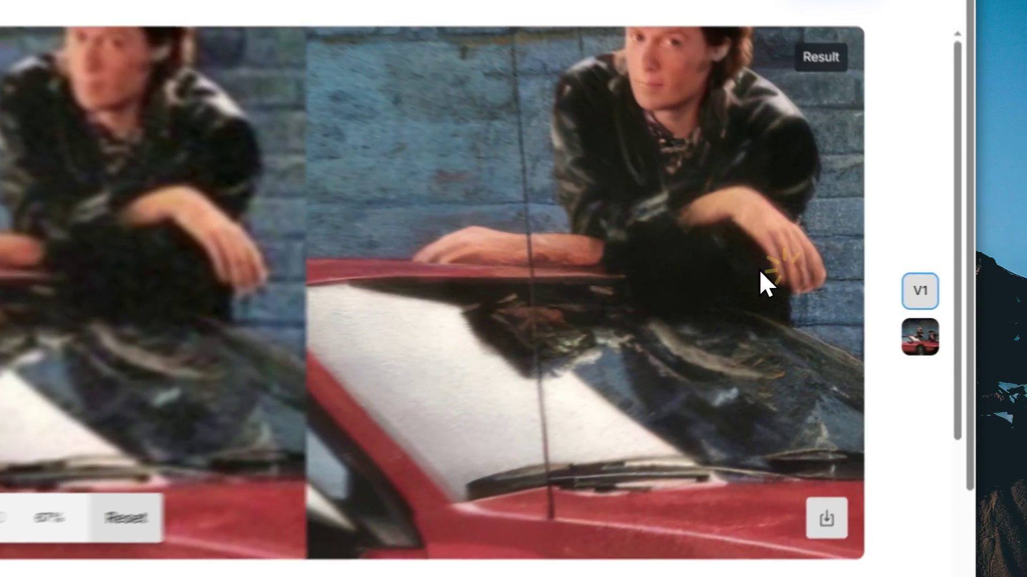
{"action": "left_click_drag", "start_coordinate": [760, 271], "coordinate": [609, 298]}
{"action": "scroll", "coordinate": [647, 295], "scroll_direction": "up", "scroll_amount": 5}
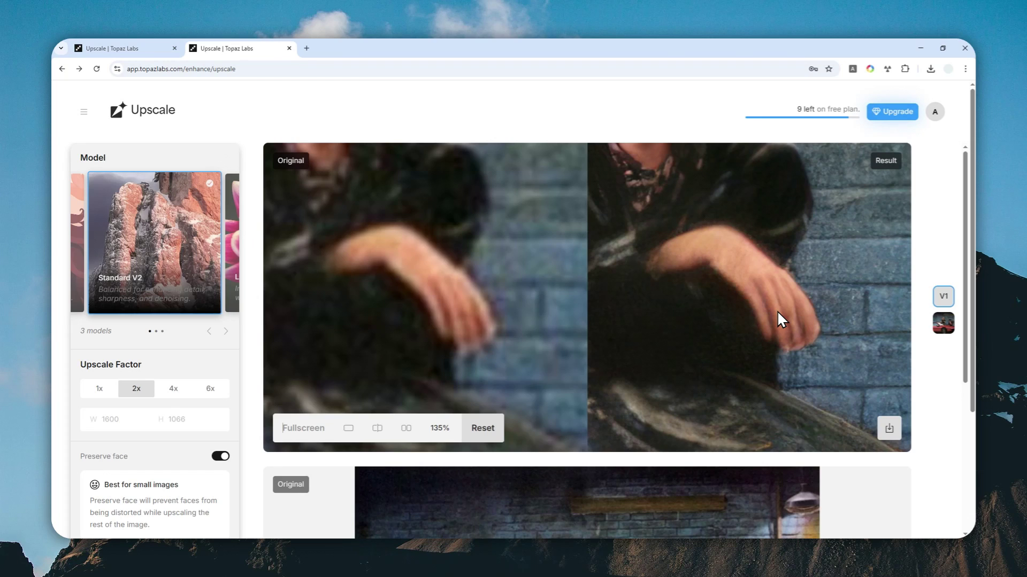
{"action": "left_click", "coordinate": [800, 294]}
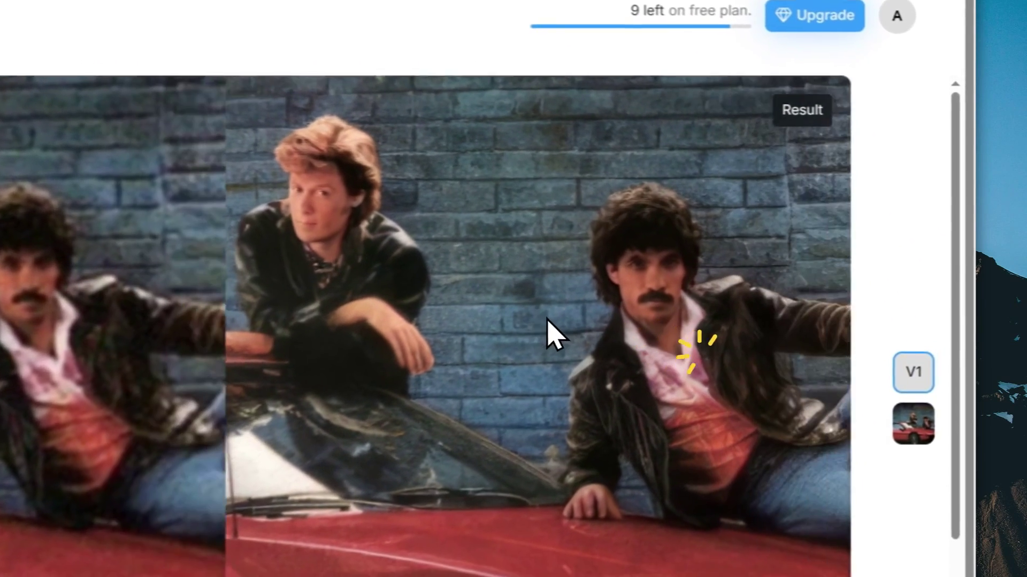
{"action": "scroll", "coordinate": [551, 334], "scroll_direction": "up", "scroll_amount": 5}
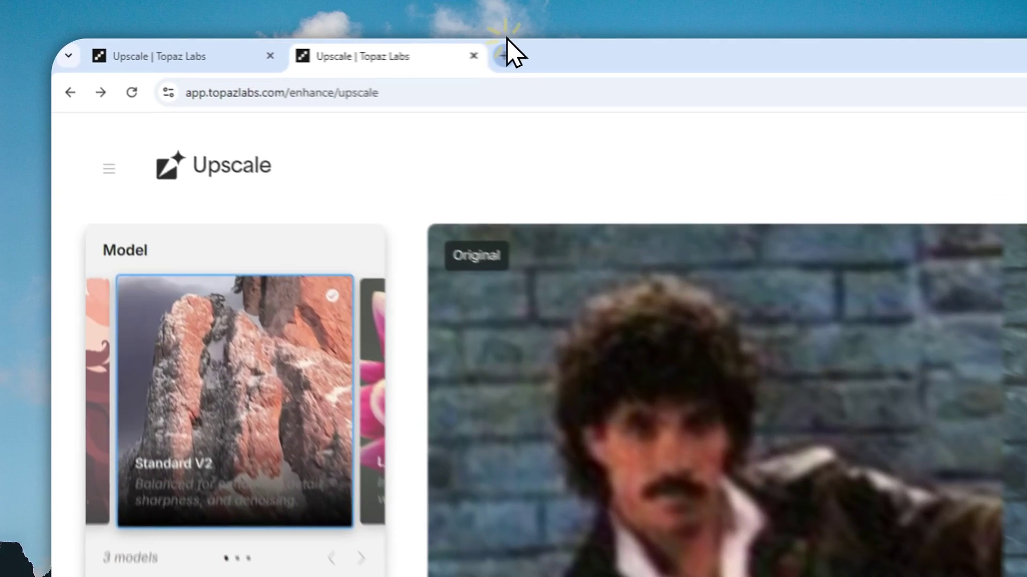
Go to designer.microsoft.com in a new browser tab.
{"action": "left_click", "coordinate": [307, 48]}
{"action": "type", "text": "designer.microsoft.com"}
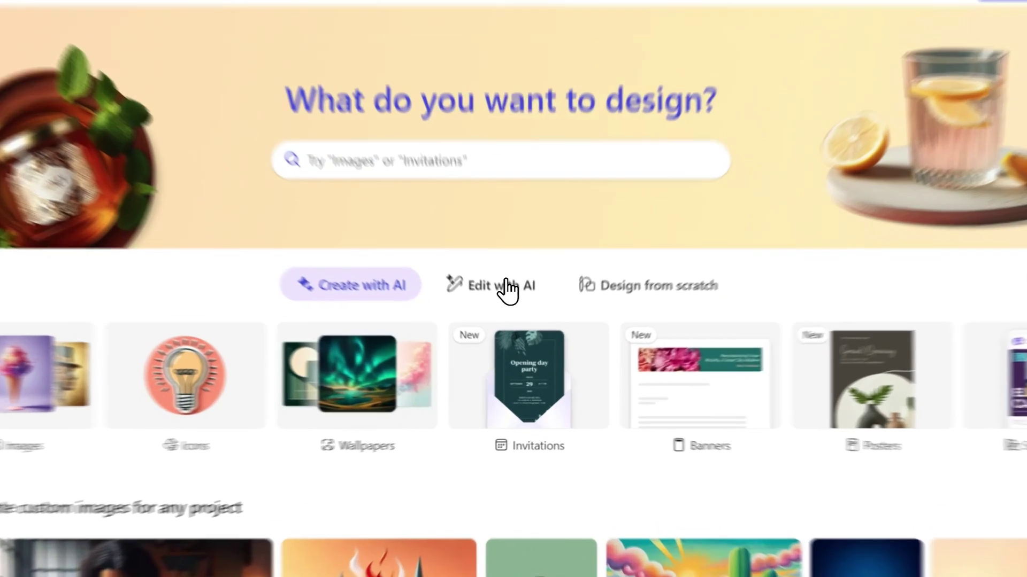
Upload the hottest_cars photo from this device into Designer's Upscale tool.
{"action": "left_click", "coordinate": [508, 317]}
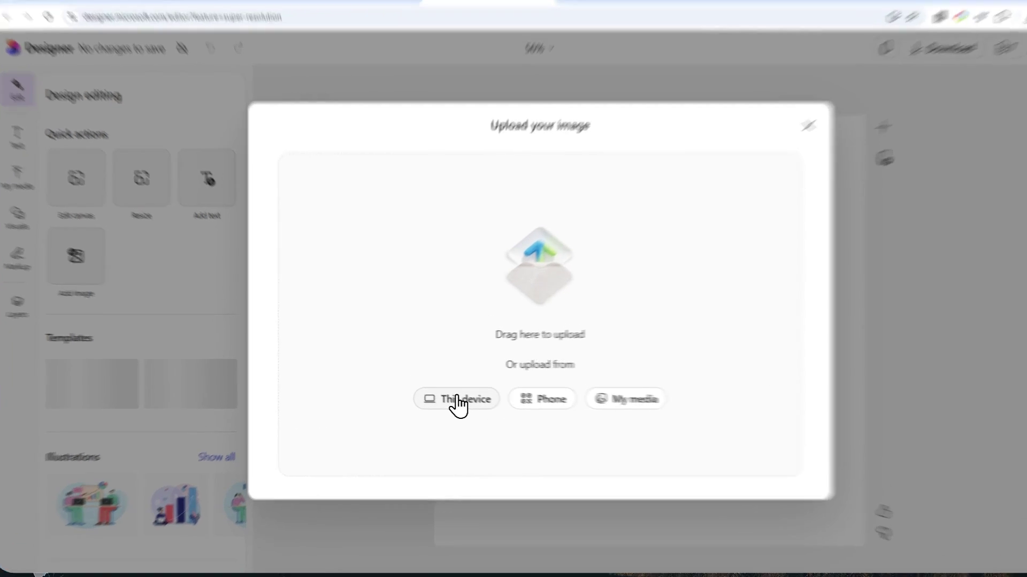
{"action": "left_click", "coordinate": [443, 394]}
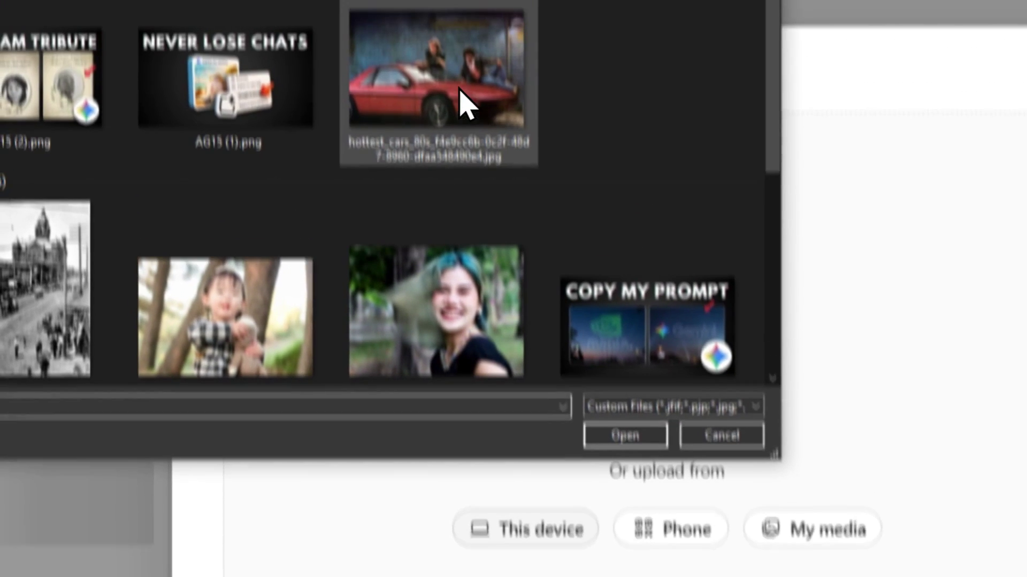
{"action": "left_click", "coordinate": [482, 48]}
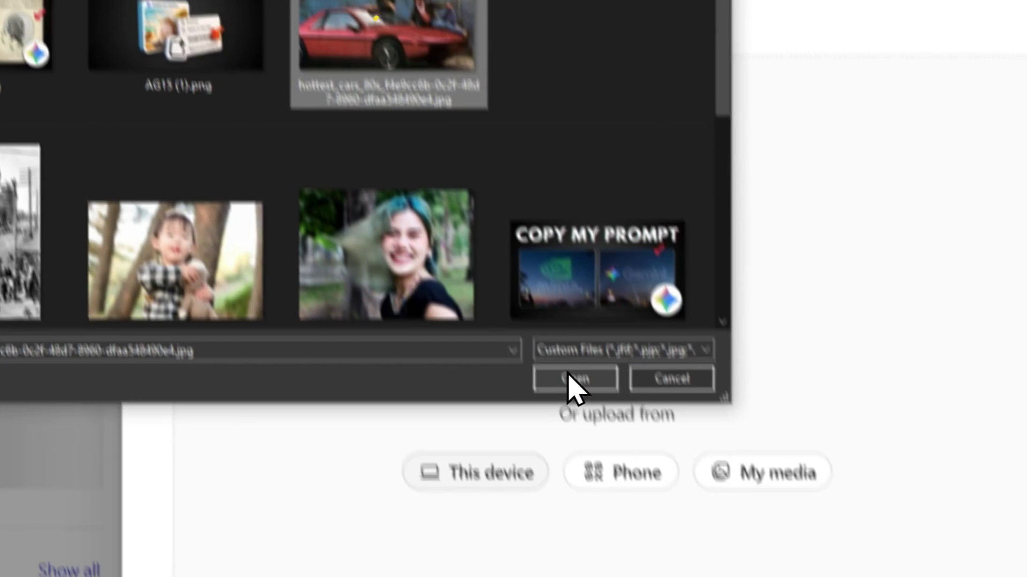
{"action": "left_click", "coordinate": [575, 379]}
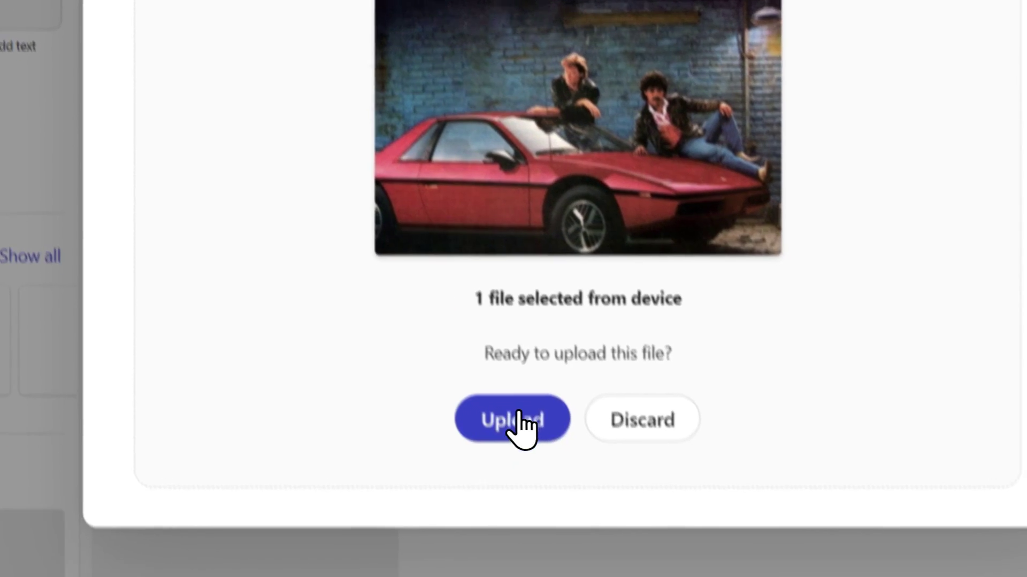
{"action": "left_click", "coordinate": [519, 425]}
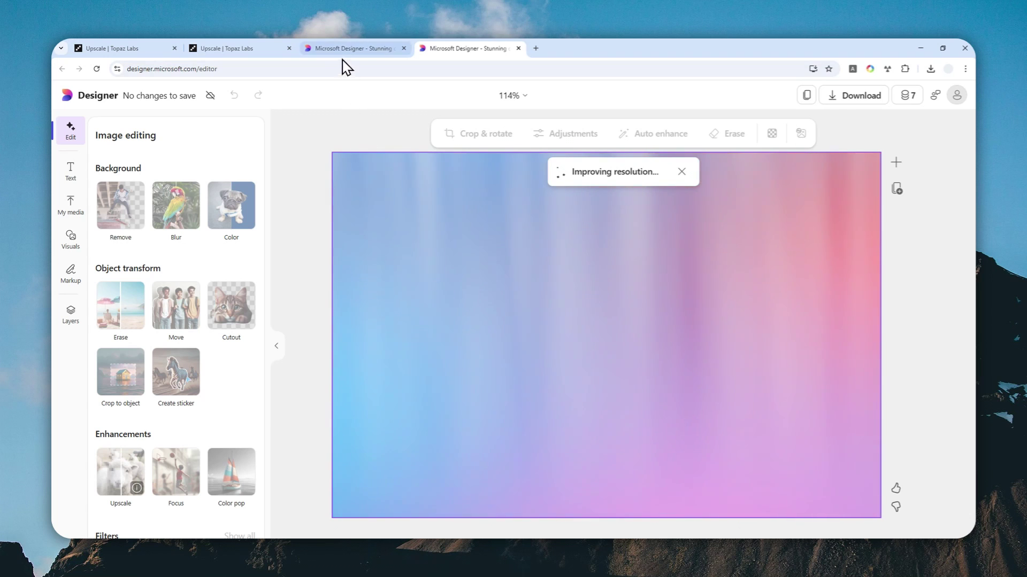
Switch back to the Topaz Labs Upscale tab while Designer is still improving resolution.
{"action": "left_click", "coordinate": [274, 50]}
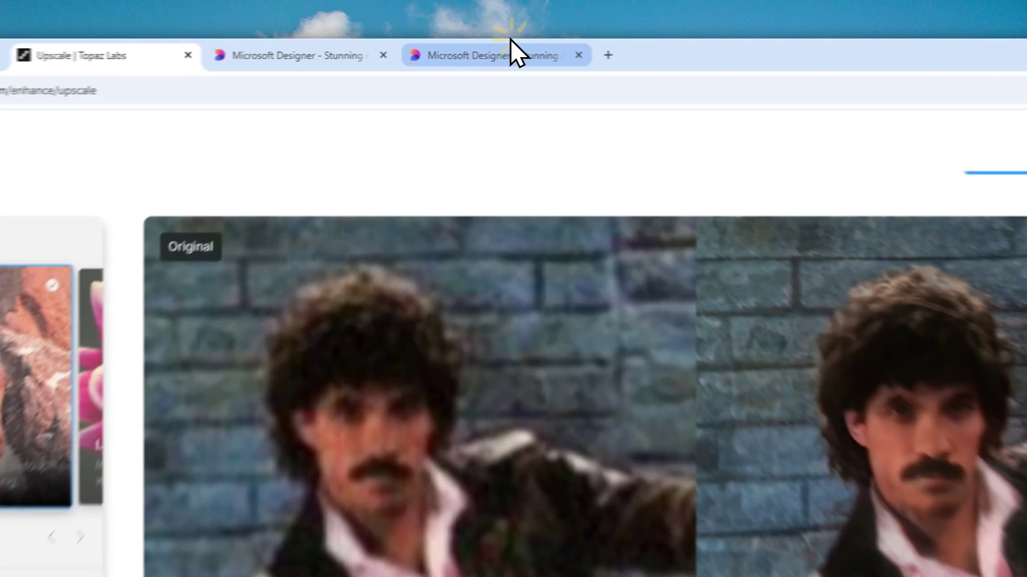
Return to the Designer tab, where the upscale finishes at 4000 × 2665 px.
{"action": "left_click", "coordinate": [481, 48]}
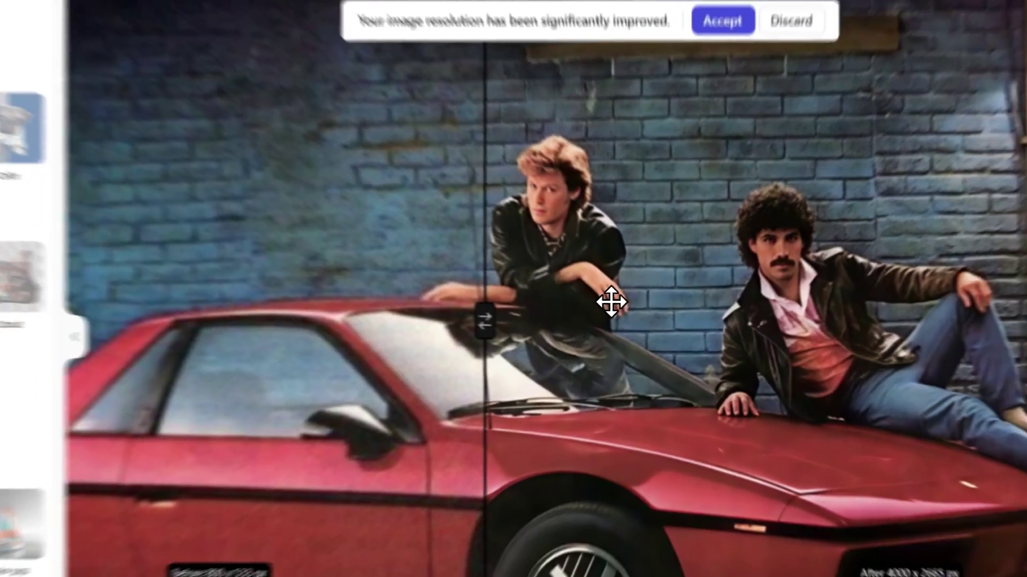
Inspect the 800 × 533 versus 4000 × 2665 before/after comparison, then accept the upscale.
{"action": "scroll", "coordinate": [611, 303], "scroll_direction": "up", "scroll_amount": 5}
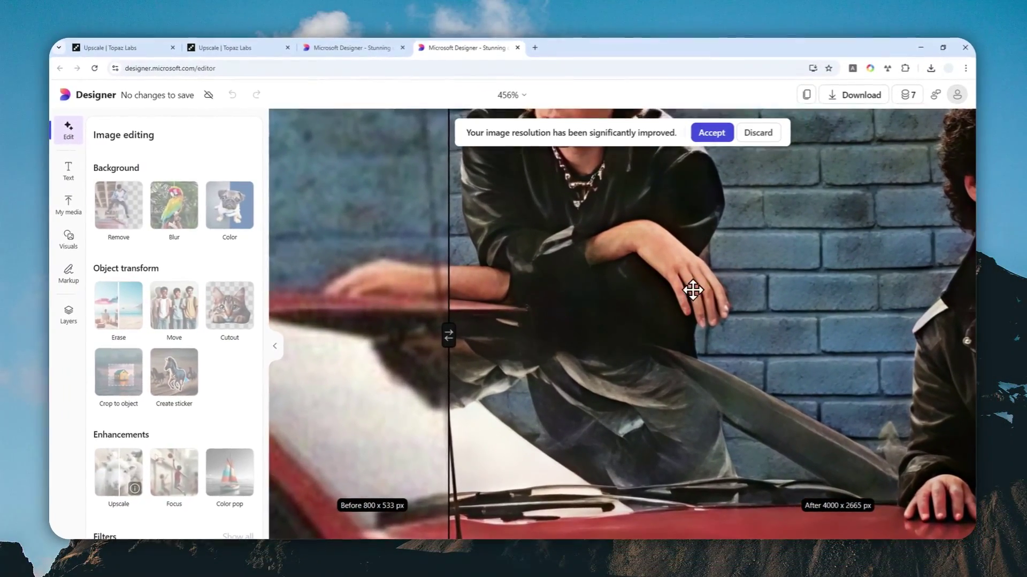
{"action": "scroll", "coordinate": [696, 278], "scroll_direction": "up", "scroll_amount": 1}
{"action": "left_click_drag", "start_coordinate": [440, 332], "coordinate": [510, 319]}
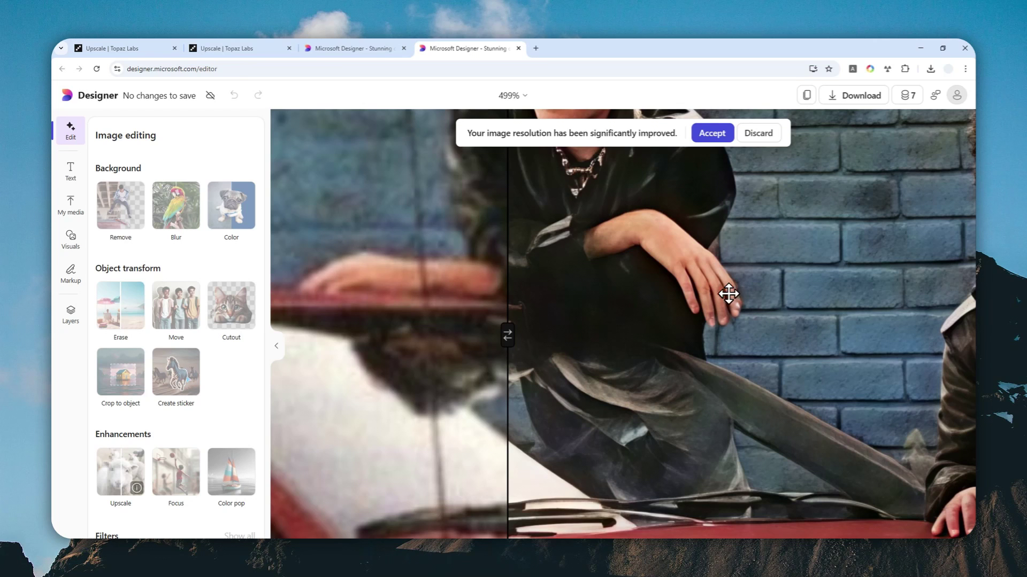
{"action": "left_click_drag", "start_coordinate": [806, 296], "coordinate": [732, 288]}
{"action": "scroll", "coordinate": [733, 288], "scroll_direction": "down", "scroll_amount": 5}
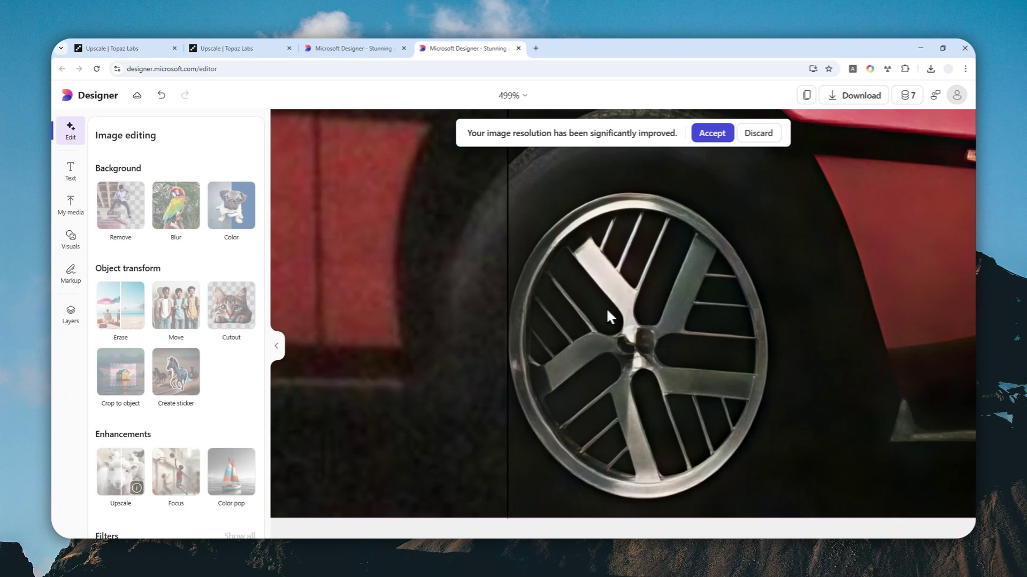
{"action": "scroll", "coordinate": [607, 320], "scroll_direction": "up", "scroll_amount": 5}
{"action": "scroll", "coordinate": [698, 284], "scroll_direction": "down", "scroll_amount": 1}
{"action": "scroll", "coordinate": [704, 251], "scroll_direction": "down", "scroll_amount": 6}
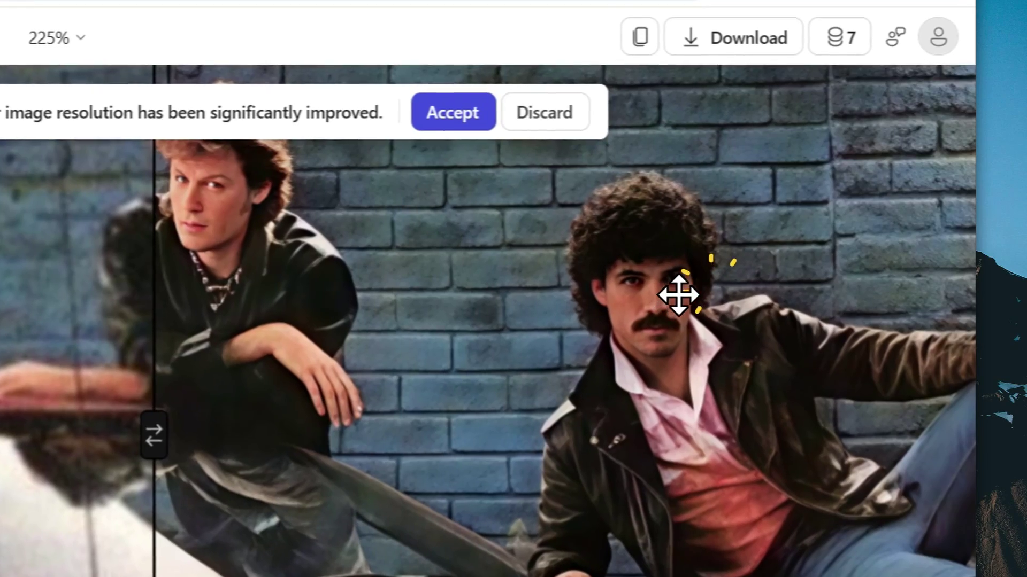
{"action": "scroll", "coordinate": [829, 223], "scroll_direction": "up", "scroll_amount": 1}
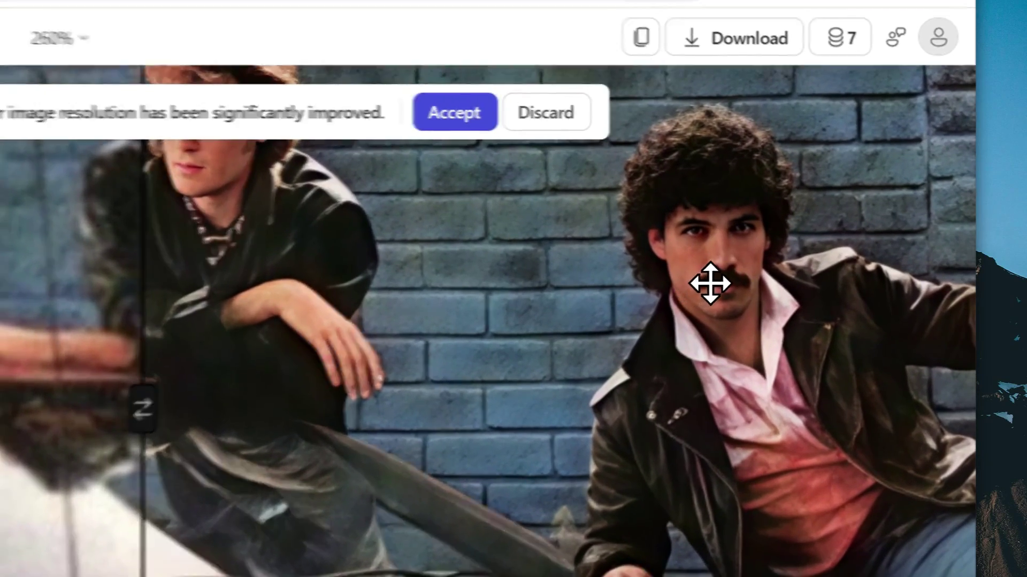
{"action": "scroll", "coordinate": [687, 293], "scroll_direction": "down", "scroll_amount": 2}
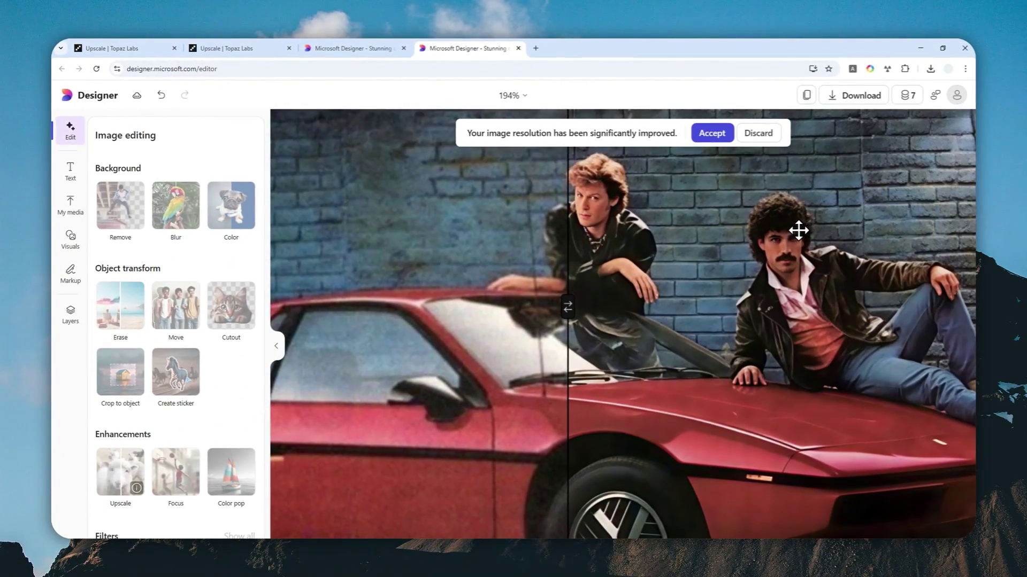
{"action": "scroll", "coordinate": [751, 238], "scroll_direction": "down", "scroll_amount": 3}
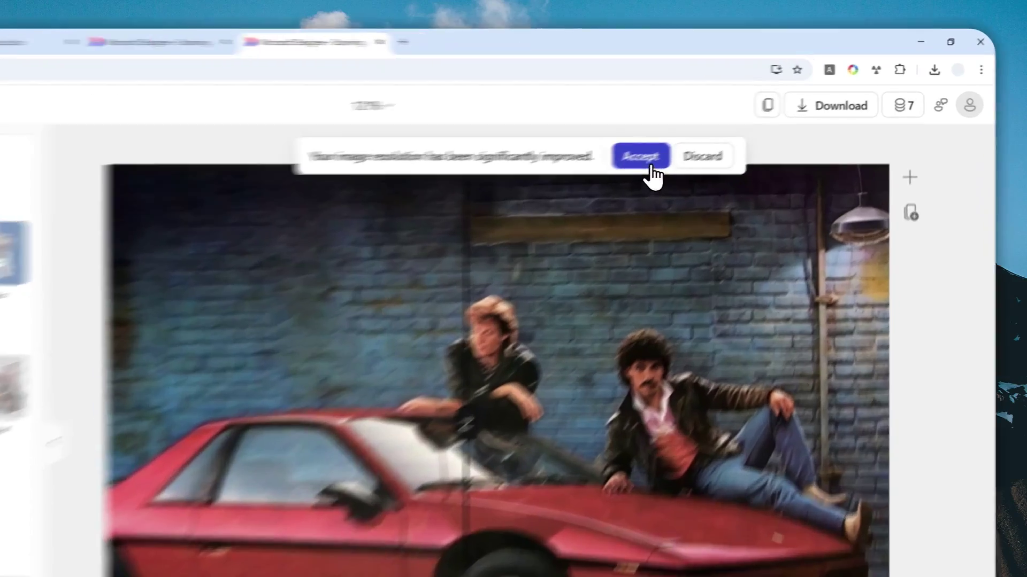
{"action": "left_click", "coordinate": [713, 134]}
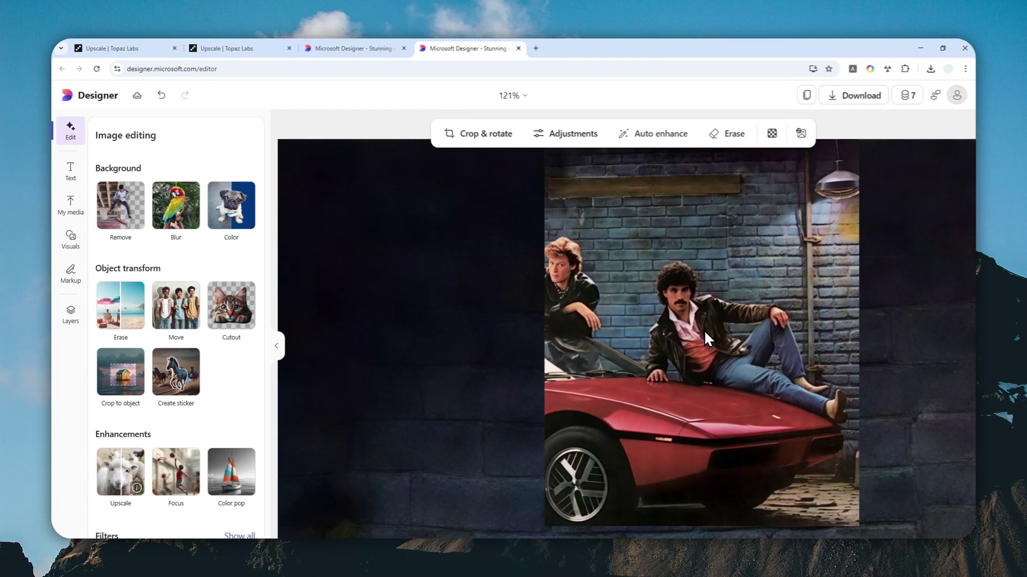
{"action": "left_click", "coordinate": [906, 97]}
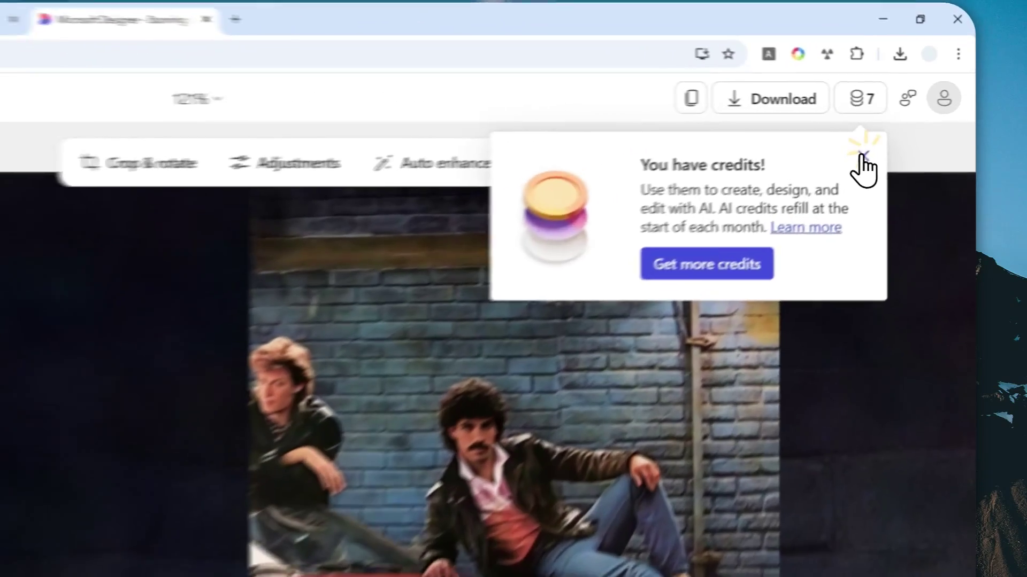
{"action": "left_click", "coordinate": [908, 130]}
{"action": "scroll", "coordinate": [589, 412], "scroll_direction": "down", "scroll_amount": 5}
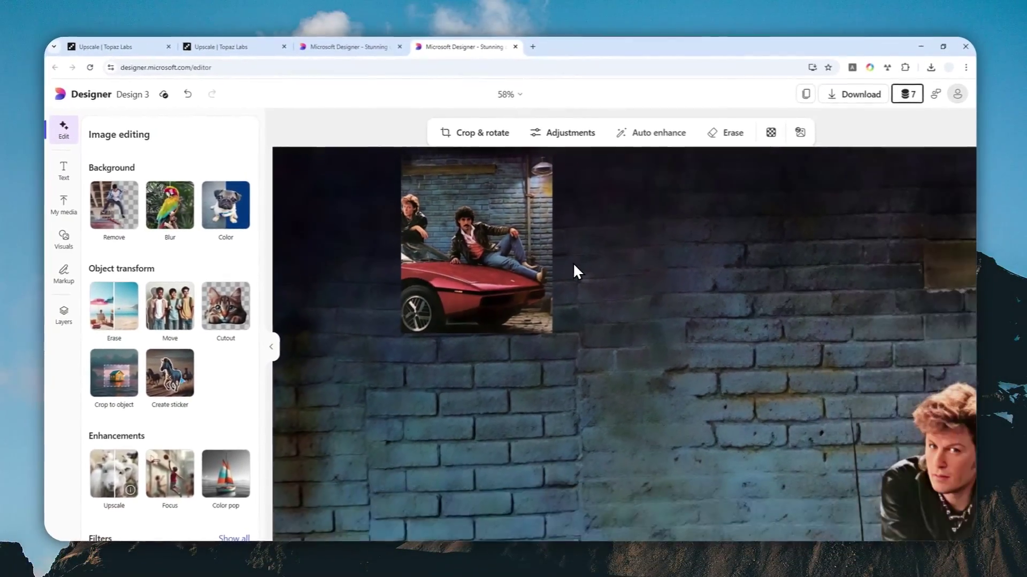
{"action": "scroll", "coordinate": [572, 262], "scroll_direction": "down", "scroll_amount": 3}
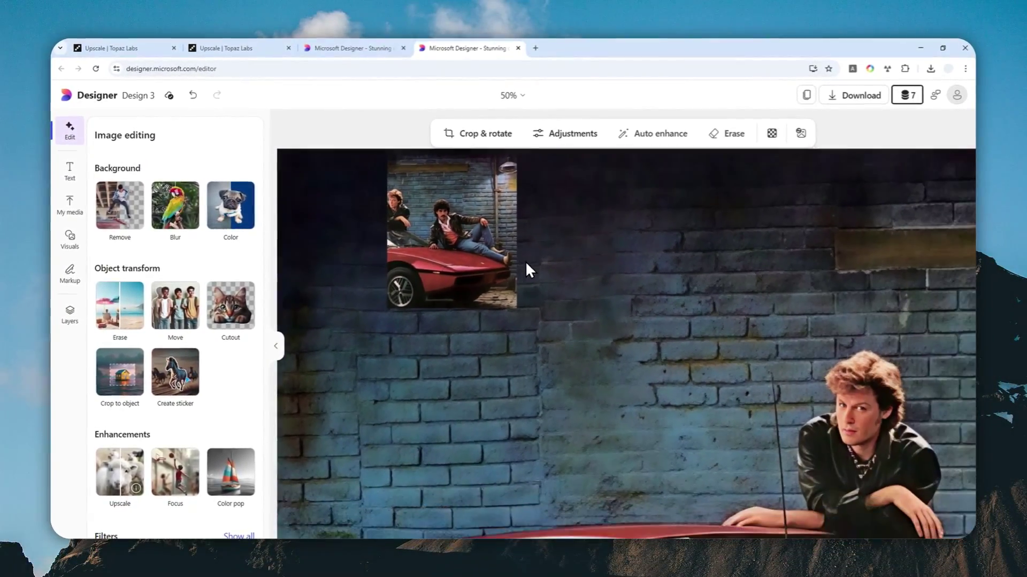
{"action": "scroll", "coordinate": [450, 229], "scroll_direction": "down", "scroll_amount": 3}
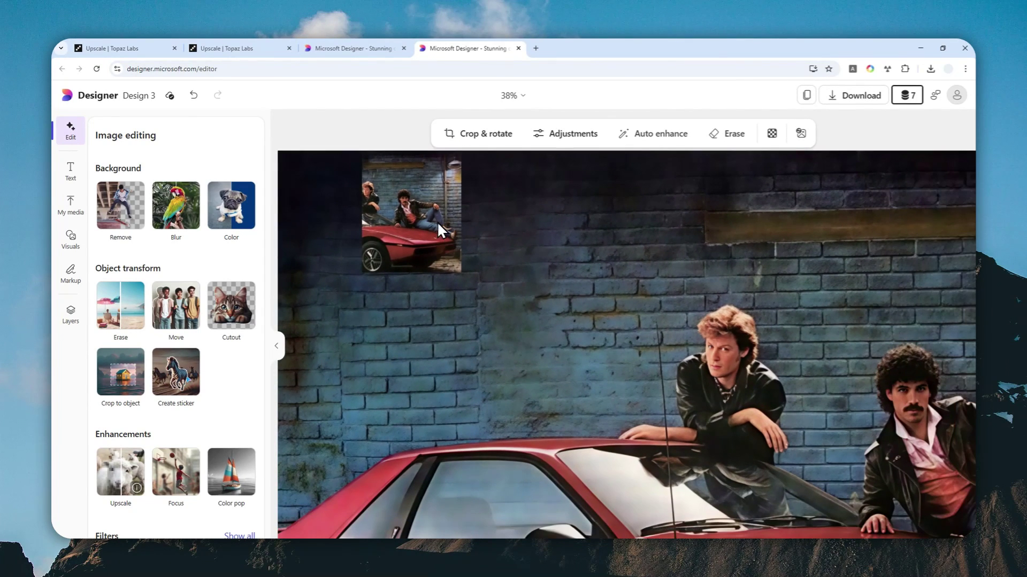
{"action": "scroll", "coordinate": [424, 261], "scroll_direction": "down", "scroll_amount": 1}
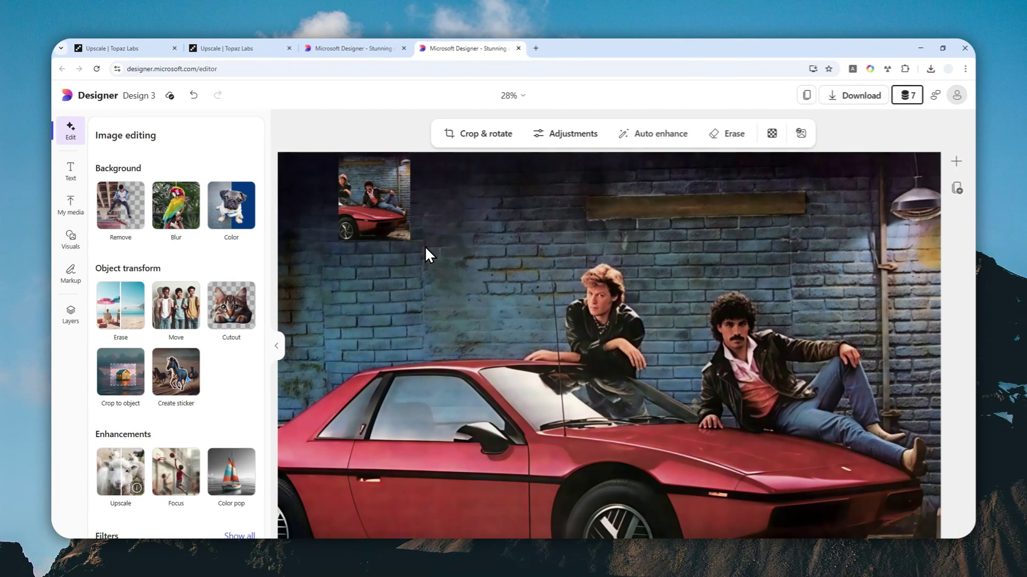
{"action": "scroll", "coordinate": [428, 254], "scroll_direction": "down", "scroll_amount": 1}
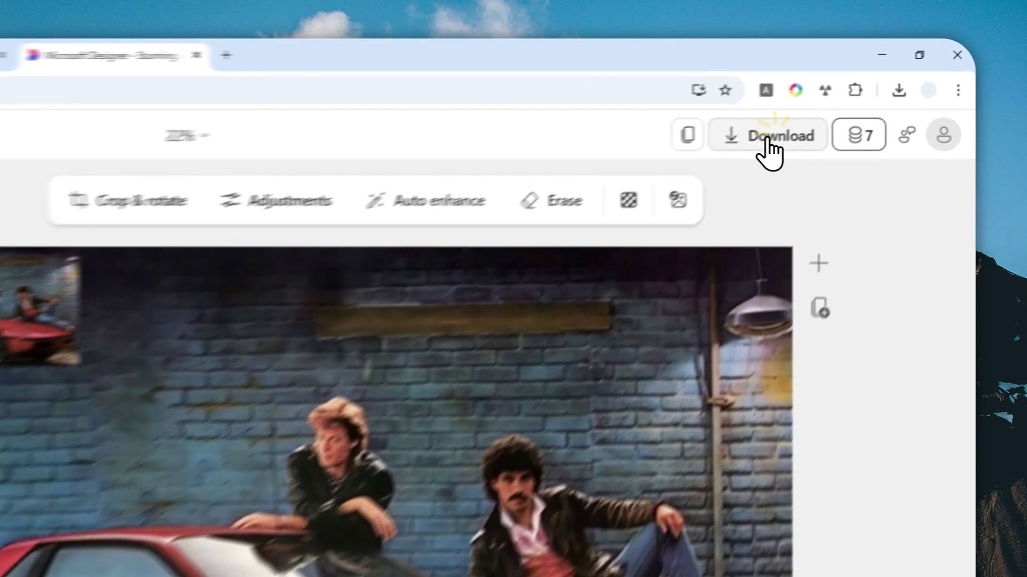
Export the upscaled car design as a PNG, saving the 14.0 MB Designer.png.
{"action": "left_click", "coordinate": [856, 96]}
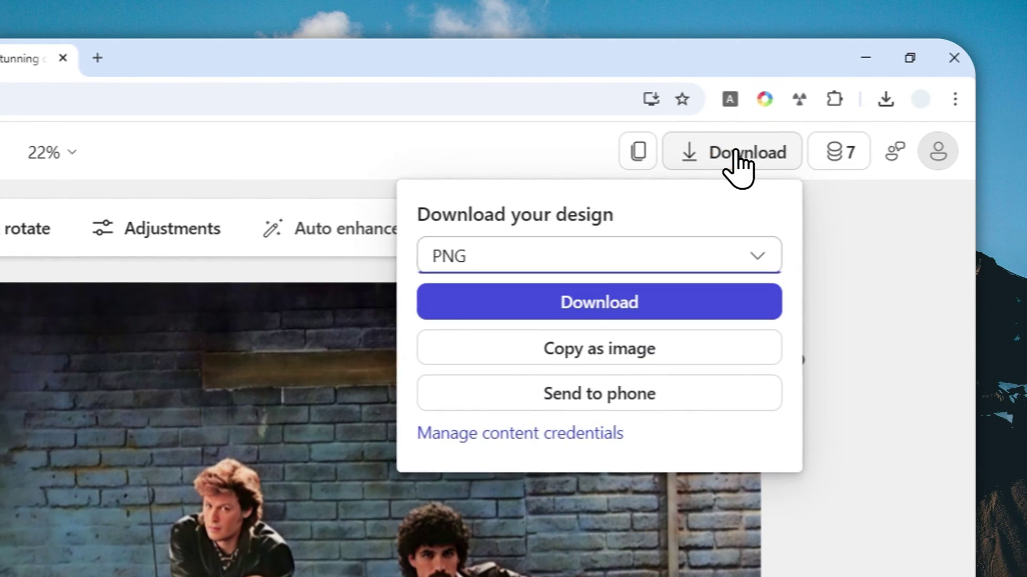
{"action": "left_click", "coordinate": [497, 252]}
{"action": "left_click", "coordinate": [488, 262]}
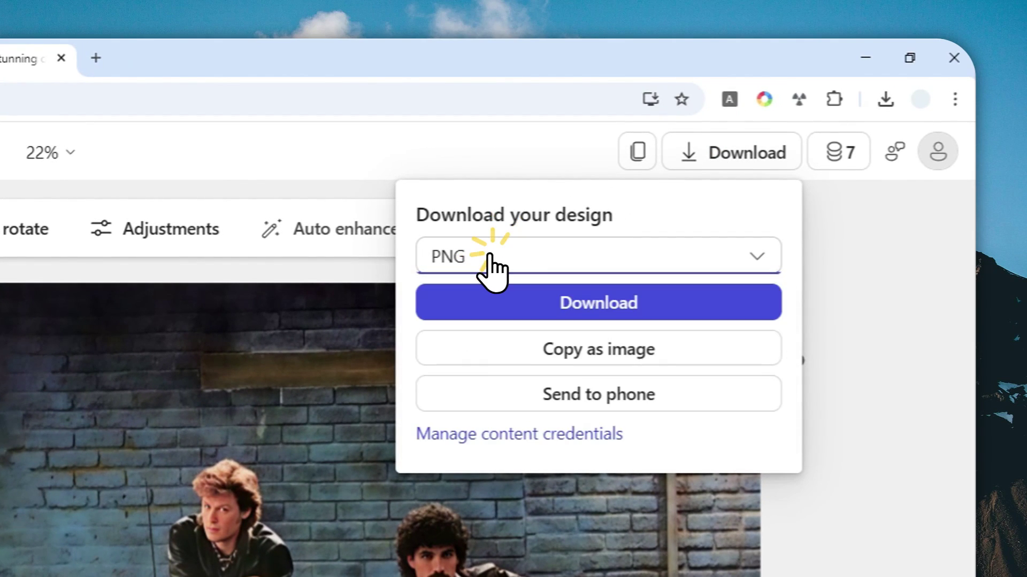
{"action": "left_click", "coordinate": [541, 307]}
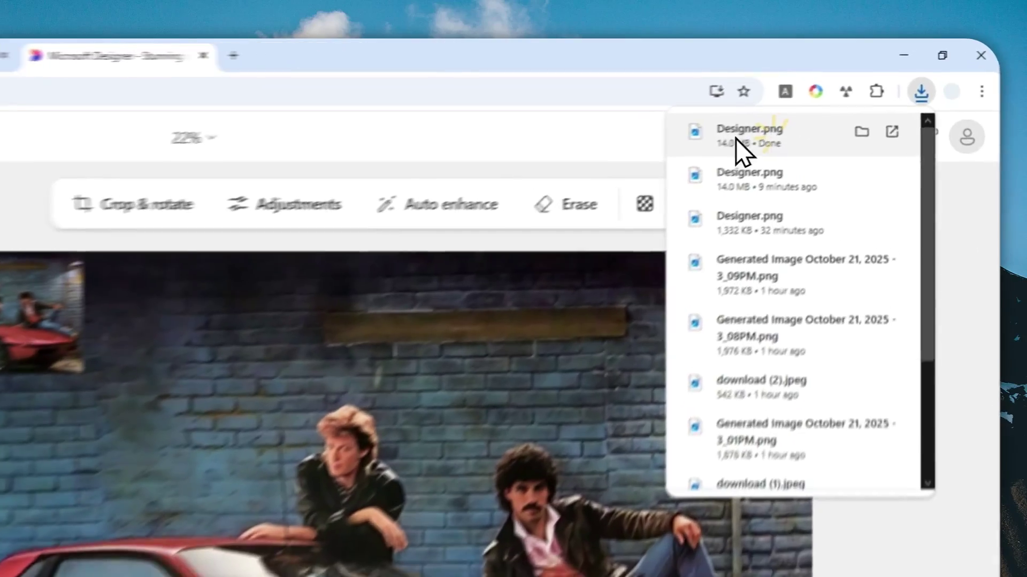
Open the downloaded Designer.png in its own tab and view it at full 4000 × 2665 resolution.
{"action": "left_click_drag", "start_coordinate": [826, 102], "coordinate": [561, 39]}
{"action": "left_click_drag", "start_coordinate": [382, 40], "coordinate": [381, 40]}
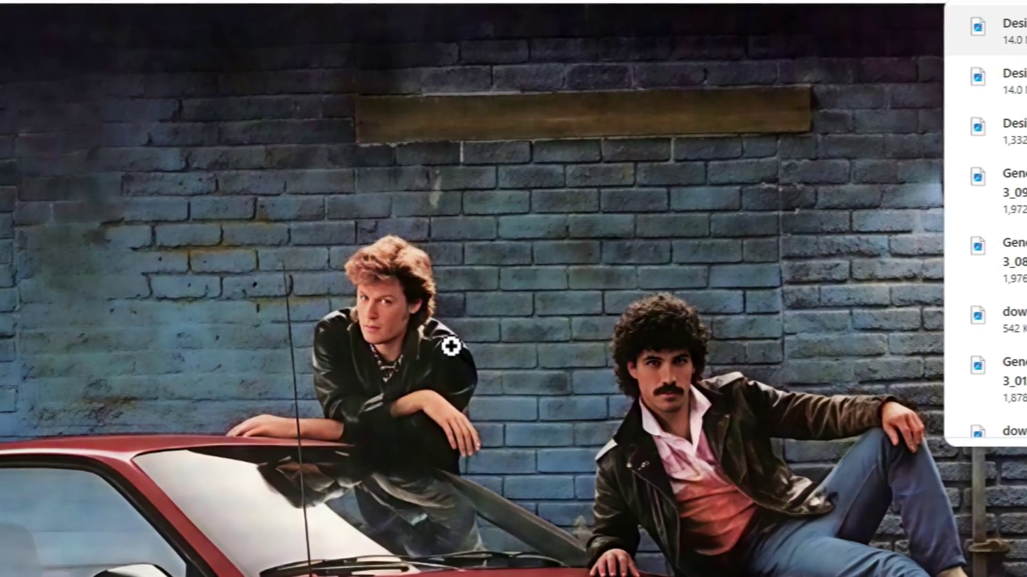
{"action": "left_click", "coordinate": [440, 327]}
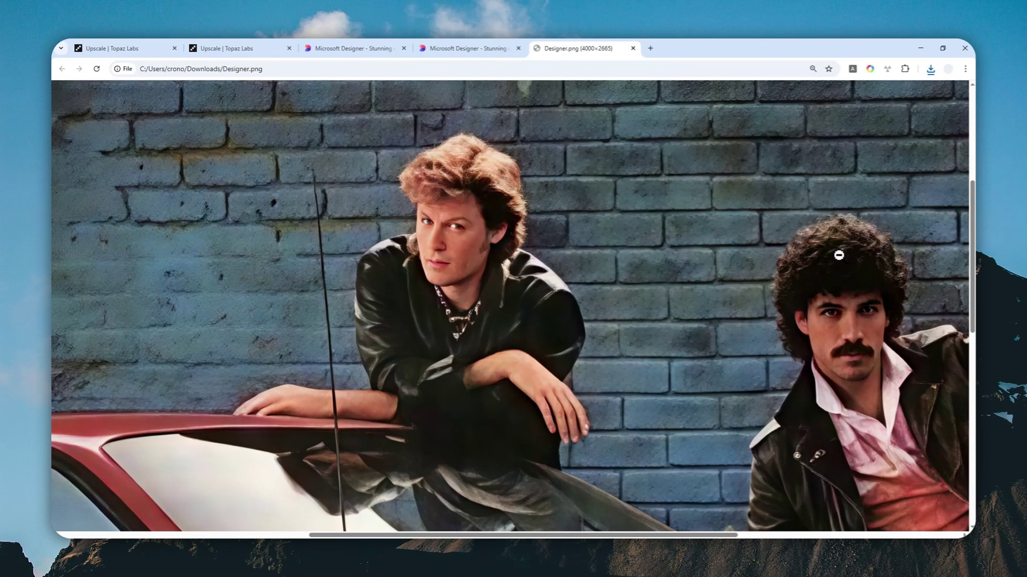
{"action": "left_click", "coordinate": [673, 246]}
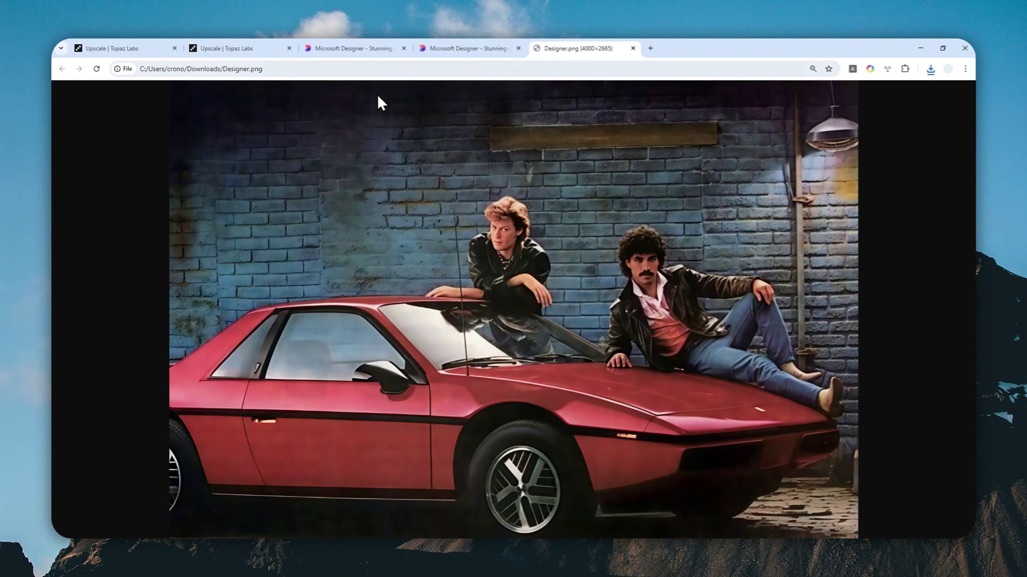
Return to the Topaz Labs 2x comparison to compare its detail.
{"action": "left_click", "coordinate": [262, 47]}
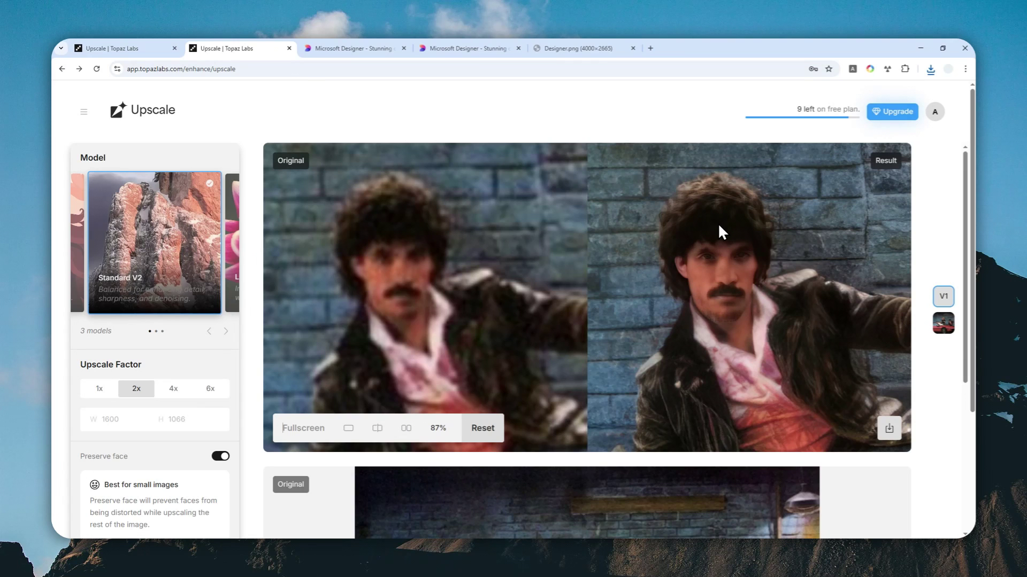
{"action": "scroll", "coordinate": [728, 208], "scroll_direction": "up", "scroll_amount": 2}
{"action": "scroll", "coordinate": [724, 207], "scroll_direction": "down", "scroll_amount": 2}
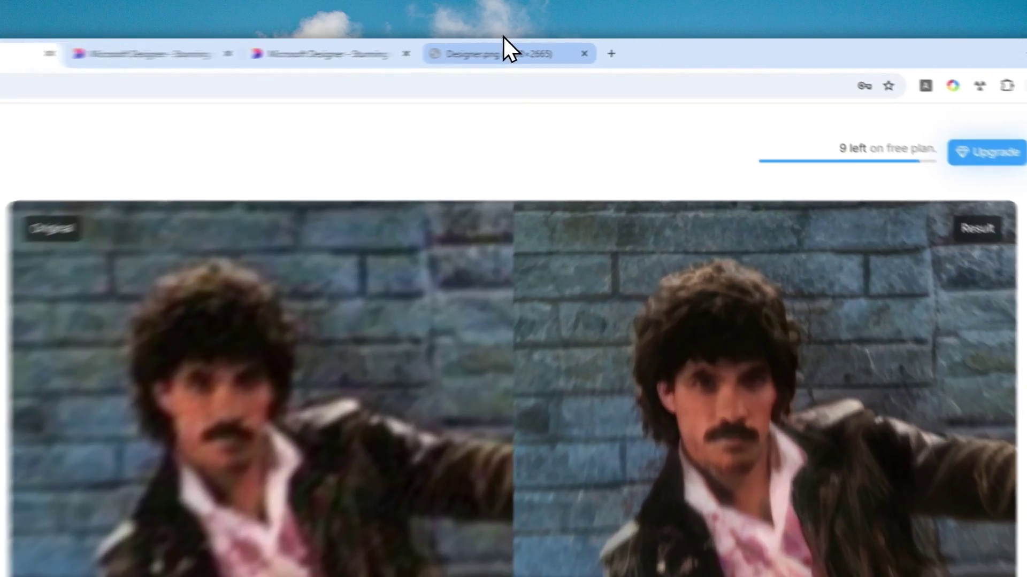
Inspect Designer.png at actual size, fit it back to the window, then return to the Designer editor.
{"action": "left_click", "coordinate": [582, 47]}
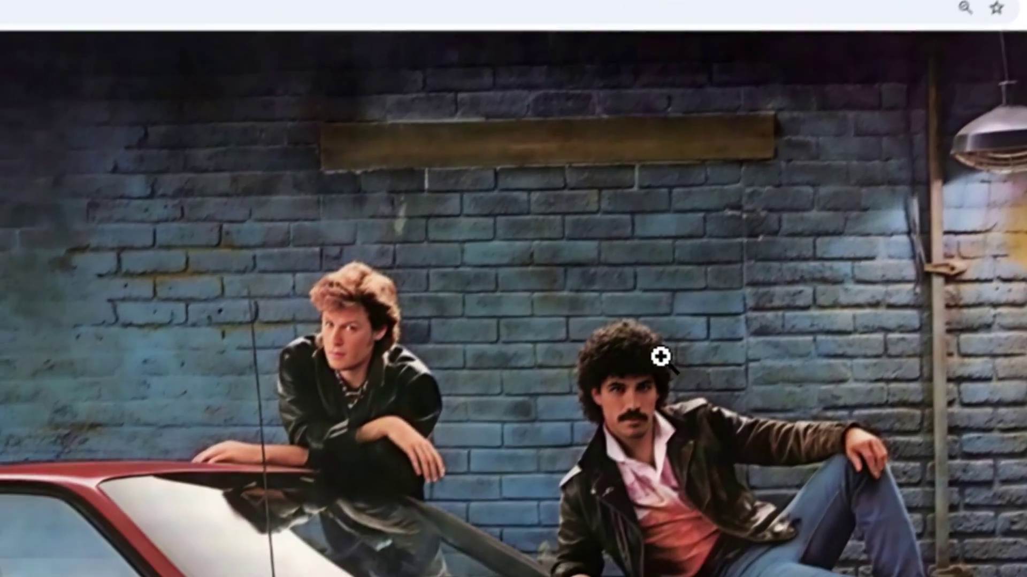
{"action": "left_click", "coordinate": [674, 229]}
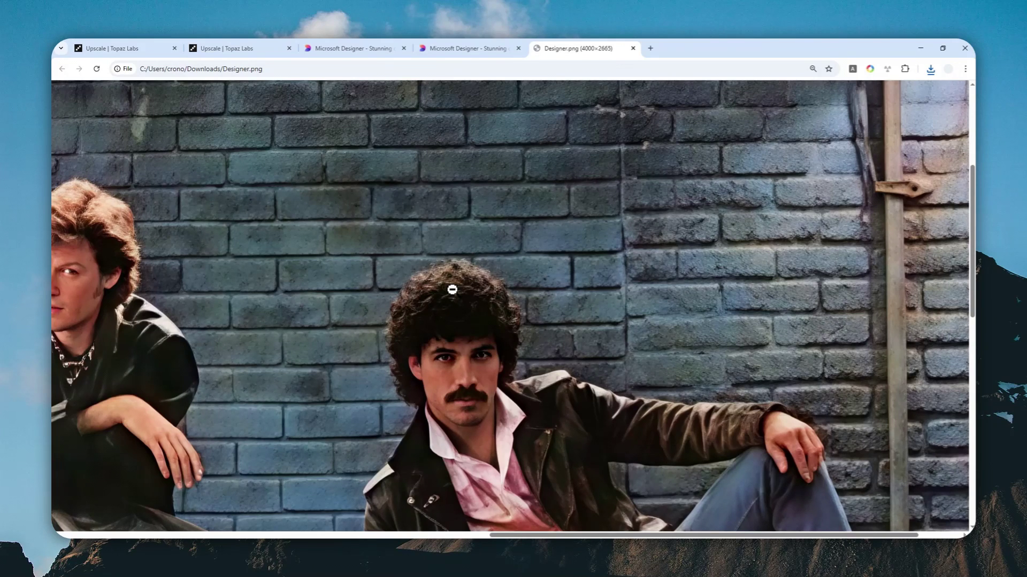
{"action": "left_click", "coordinate": [452, 290]}
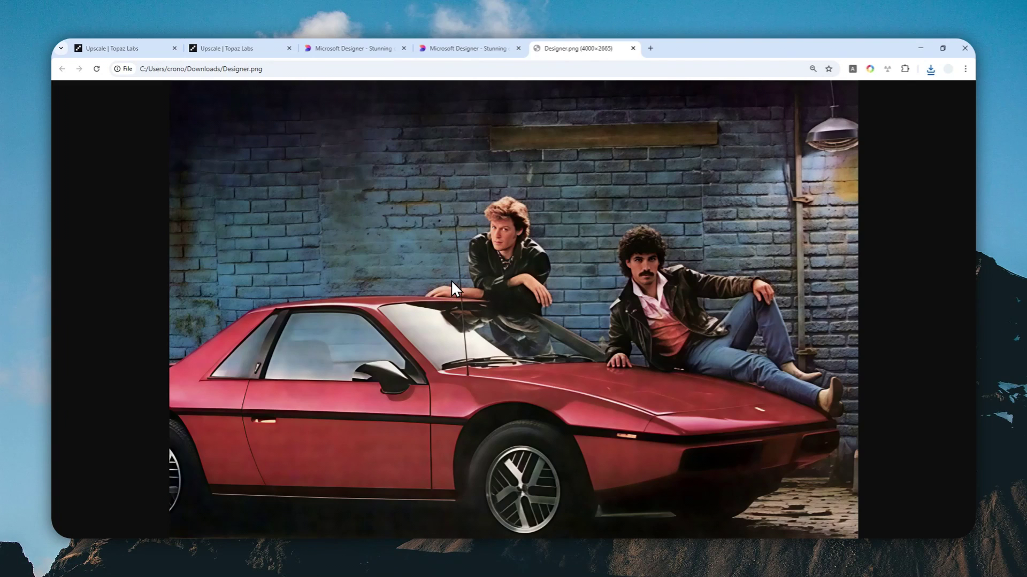
{"action": "left_click", "coordinate": [463, 42]}
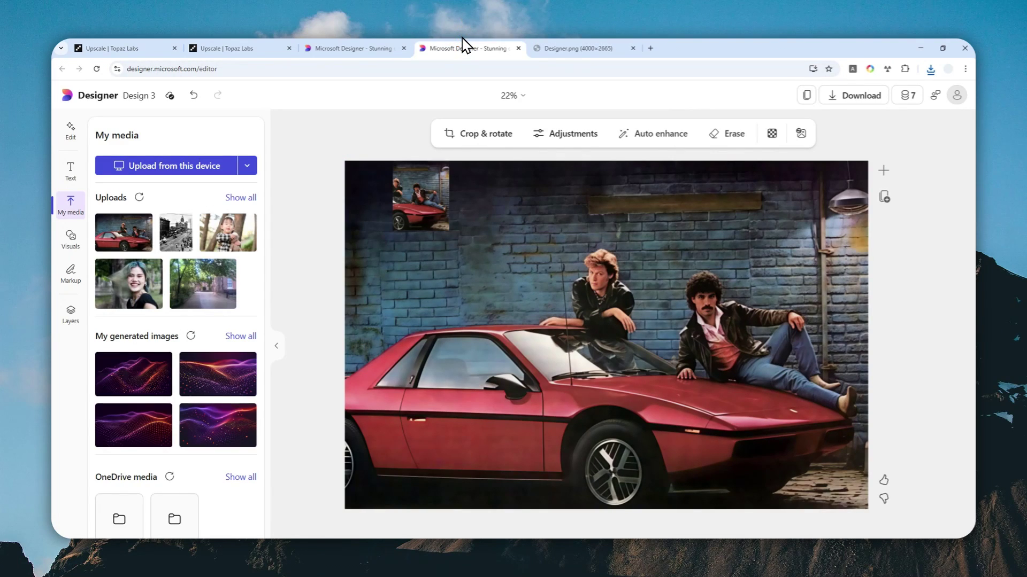